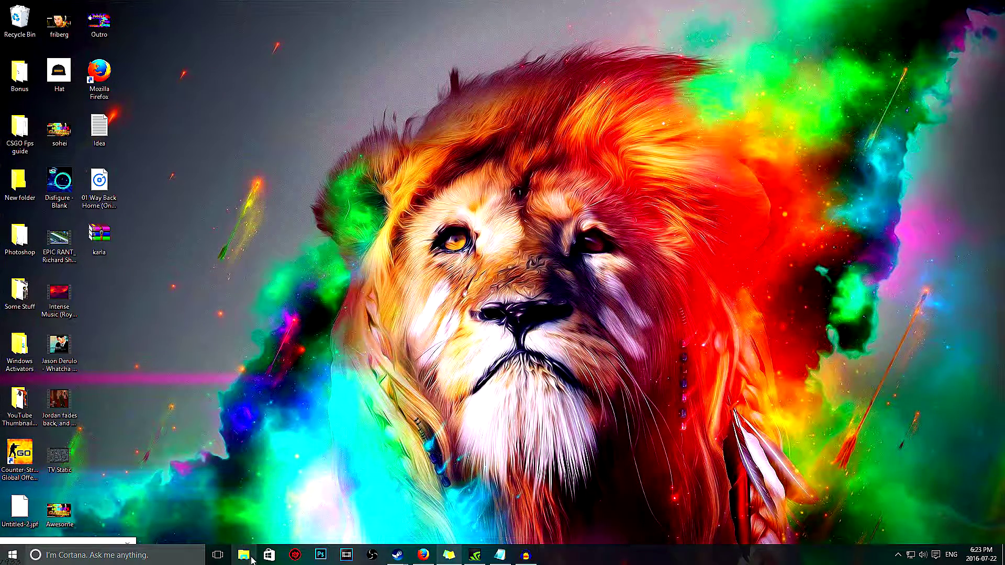
# Open File Explorer from the taskbar, showing the Downloads folder with its 119 items
pyautogui.click(73, 132)
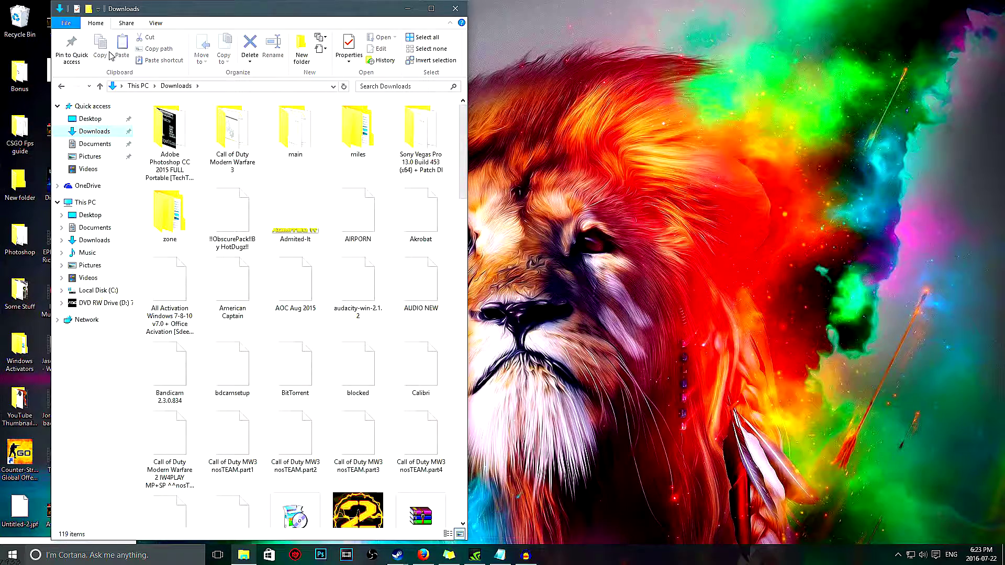
# Maximize the Downloads window and select the Sony Vegas Pro 13.0 (TrueSpoon) (1) zip archive
pyautogui.click(431, 8)
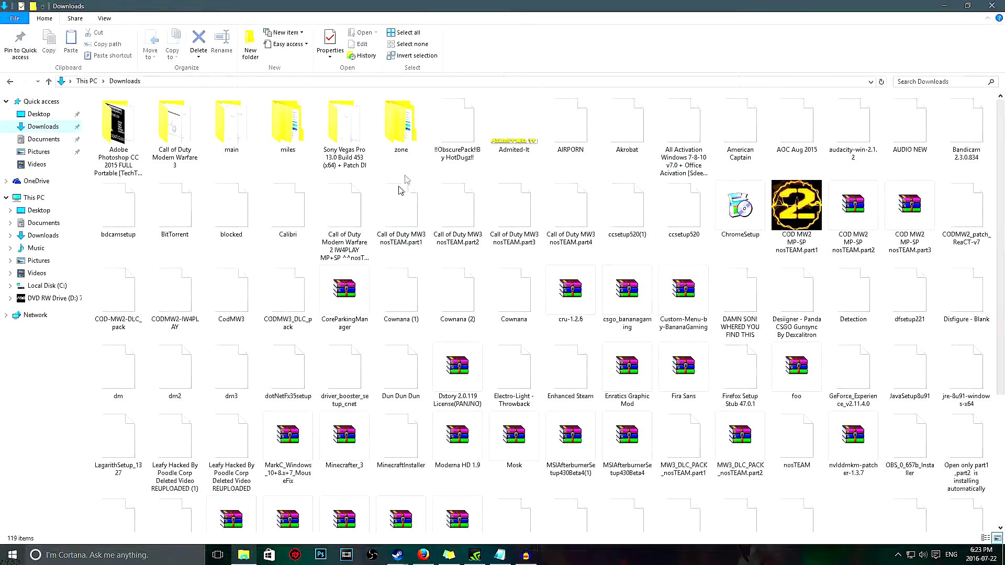
pyautogui.click(344, 130)
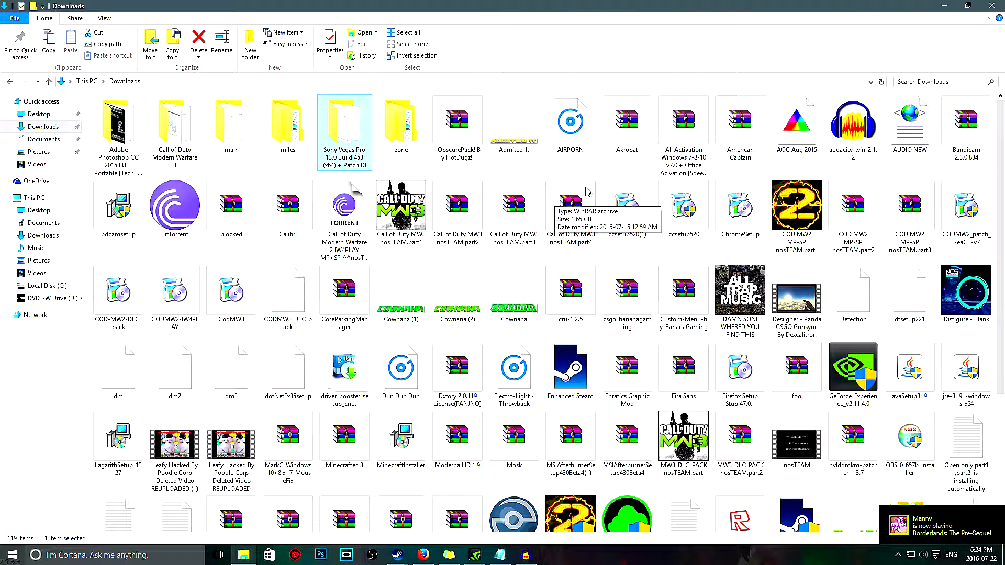
pyautogui.scroll(-3, 571, 191)
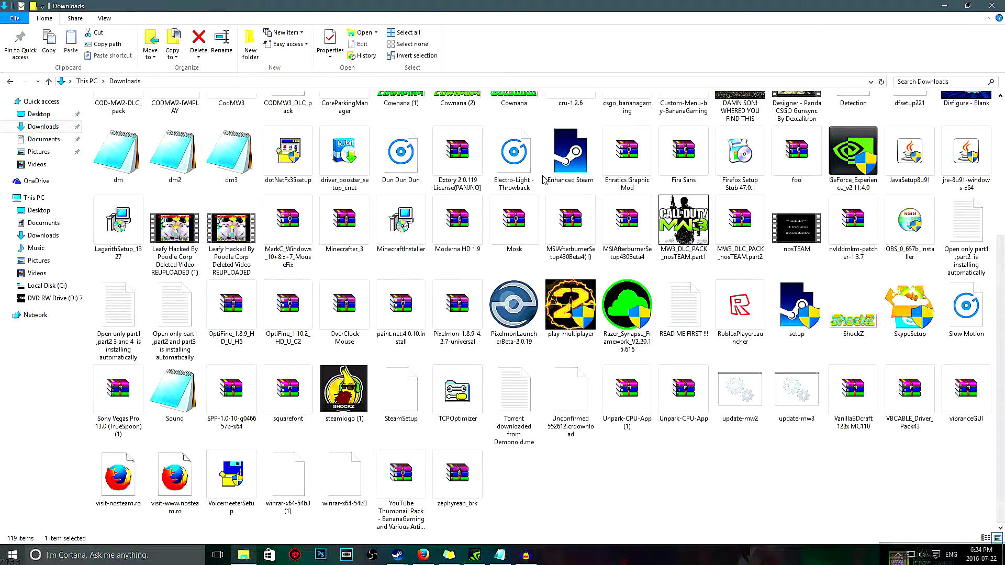
pyautogui.click(110, 410)
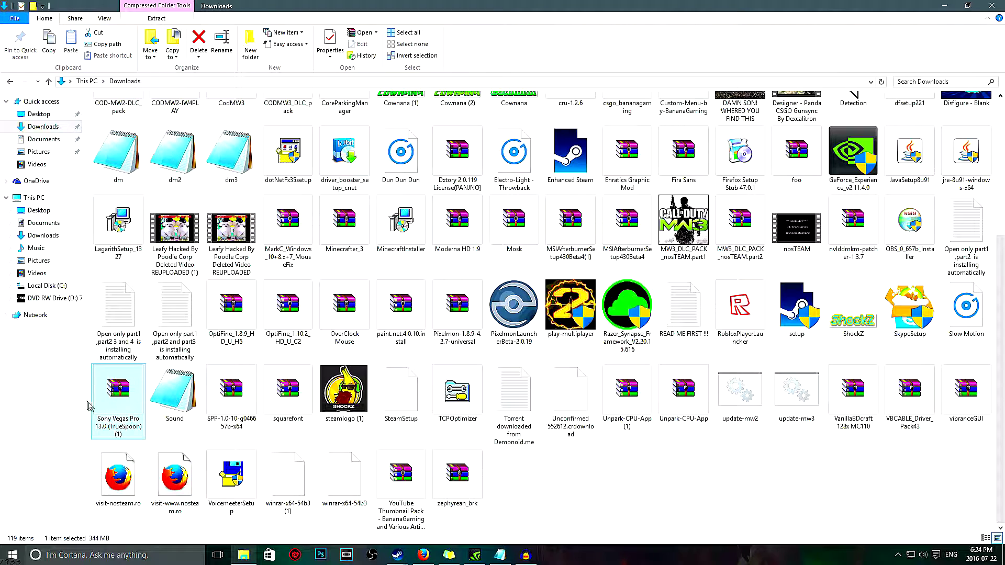
# Open the zip and its Sony Vegas Pro 13.0 (TrueSpoon) folder in WinRAR, closing Explorer
pyautogui.doubleClick(100, 412)
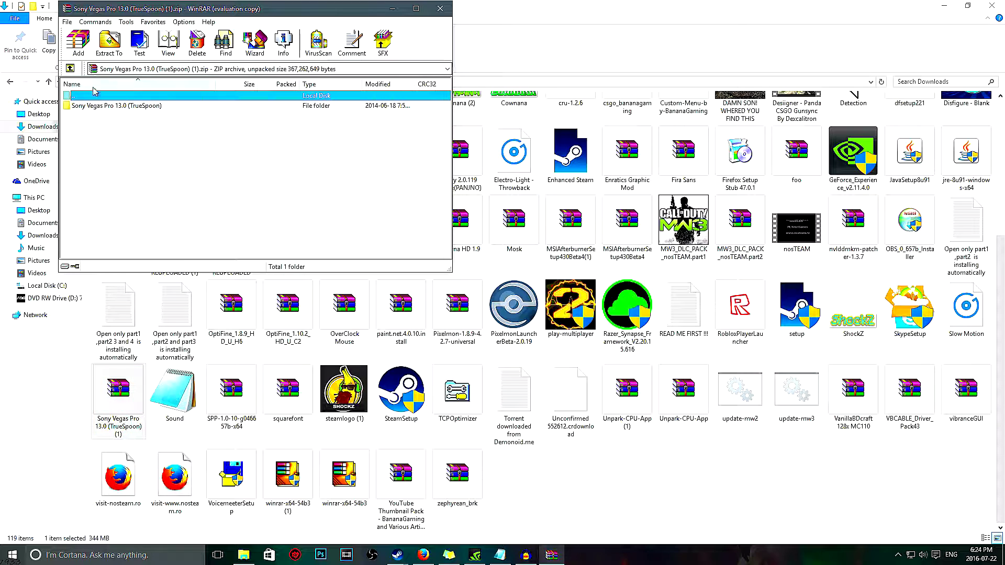
pyautogui.doubleClick(116, 107)
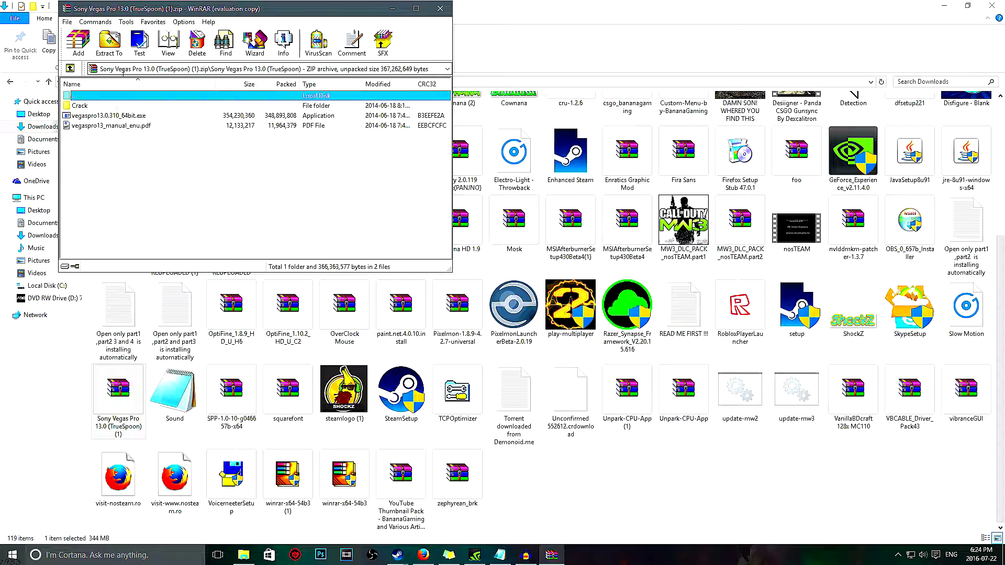
pyautogui.click(988, 5)
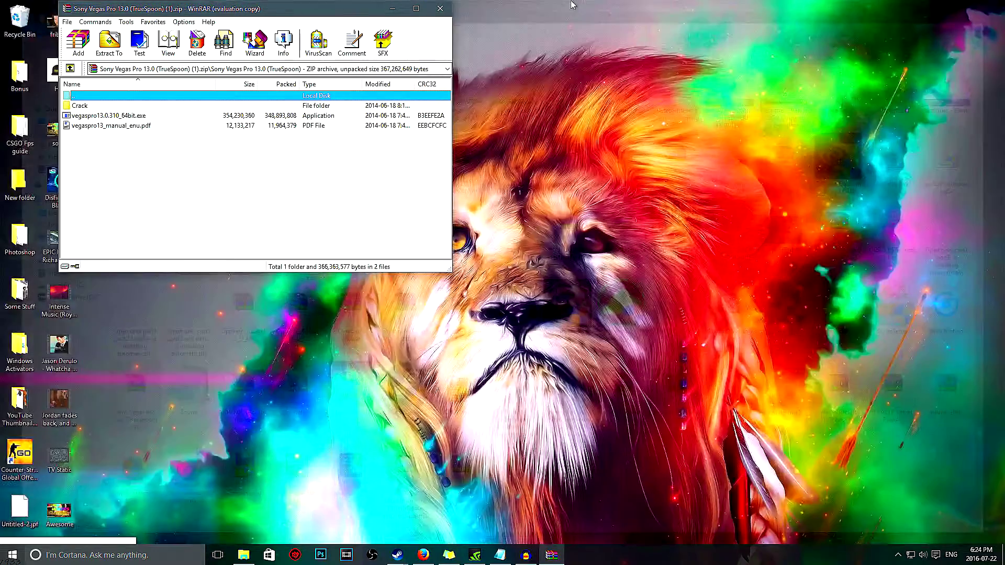
pyautogui.moveTo(236, 9); pyautogui.dragTo(505, 28)
# Run vegaspro13.0.310_64bit.exe and dismiss the newer-version-installed error
pyautogui.click(369, 137)
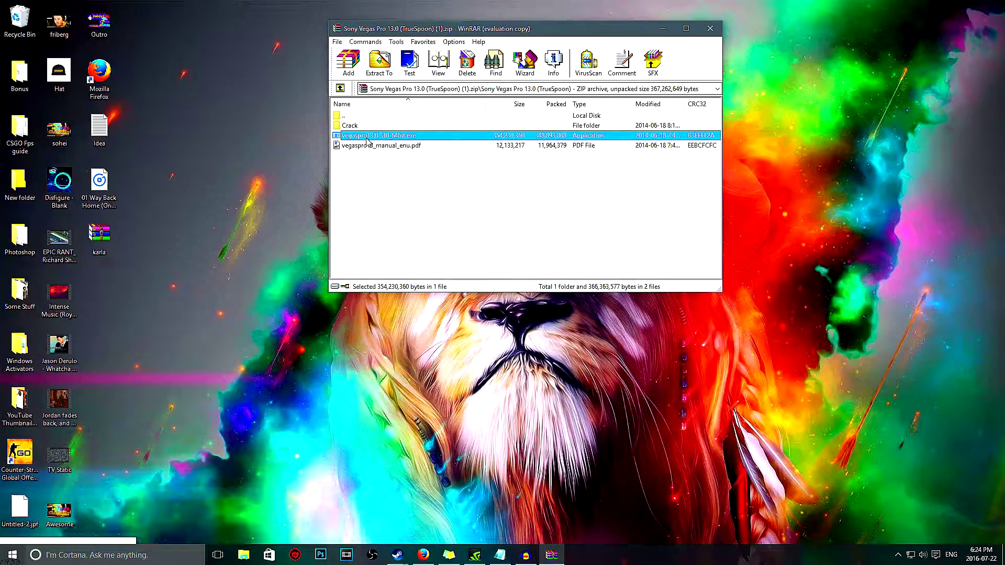
pyautogui.doubleClick(369, 137)
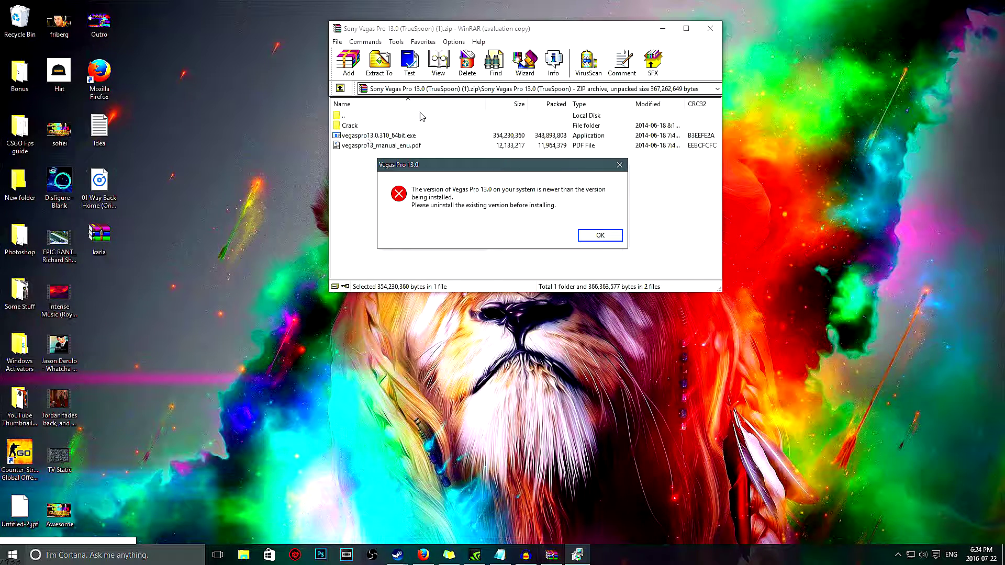
pyautogui.click(600, 236)
# Copy Sony Vegas Pro 13.exe from the Crack folder to the desktop, then close WinRAR
pyautogui.doubleClick(369, 125)
pyautogui.click(375, 128)
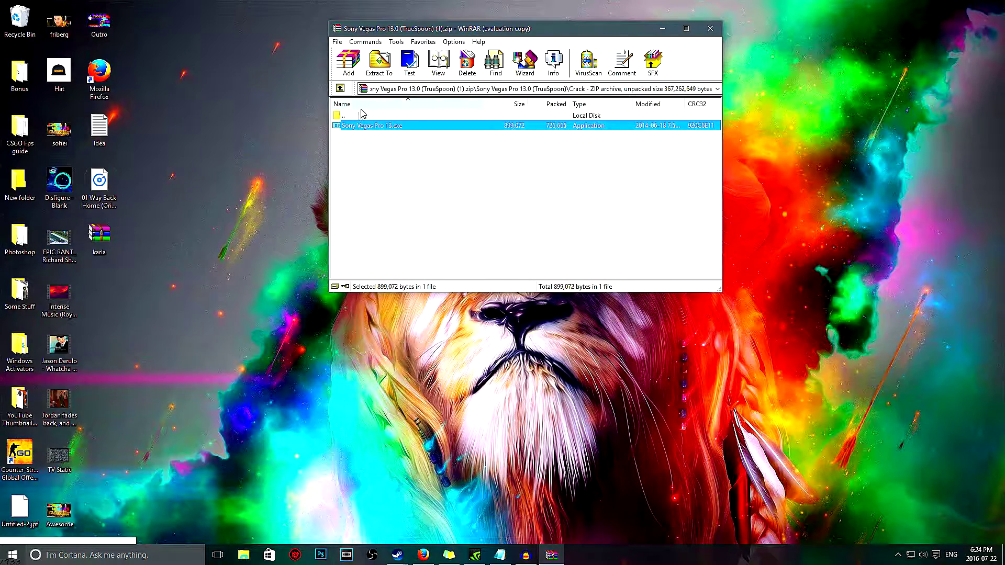
pyautogui.doubleClick(362, 114)
pyautogui.doubleClick(374, 135)
pyautogui.moveTo(374, 127)
pyautogui.mouseDown()
pyautogui.moveTo(183, 258)
pyautogui.moveTo(117, 286)
pyautogui.mouseUp()
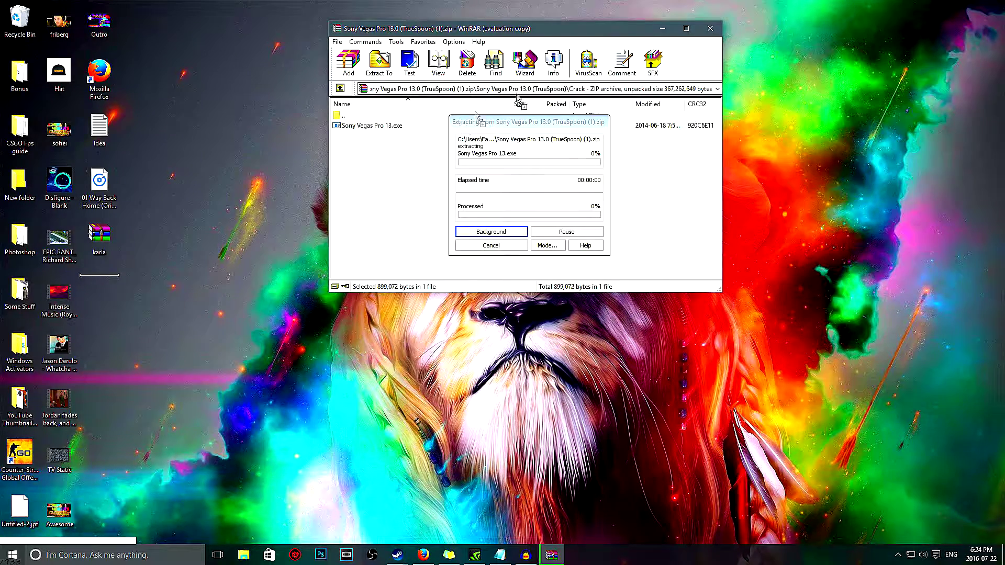
pyautogui.click(710, 29)
# Run the KHG Team patcher from the desktop, apply PATCH, exit, and select its icon
pyautogui.doubleClick(108, 312)
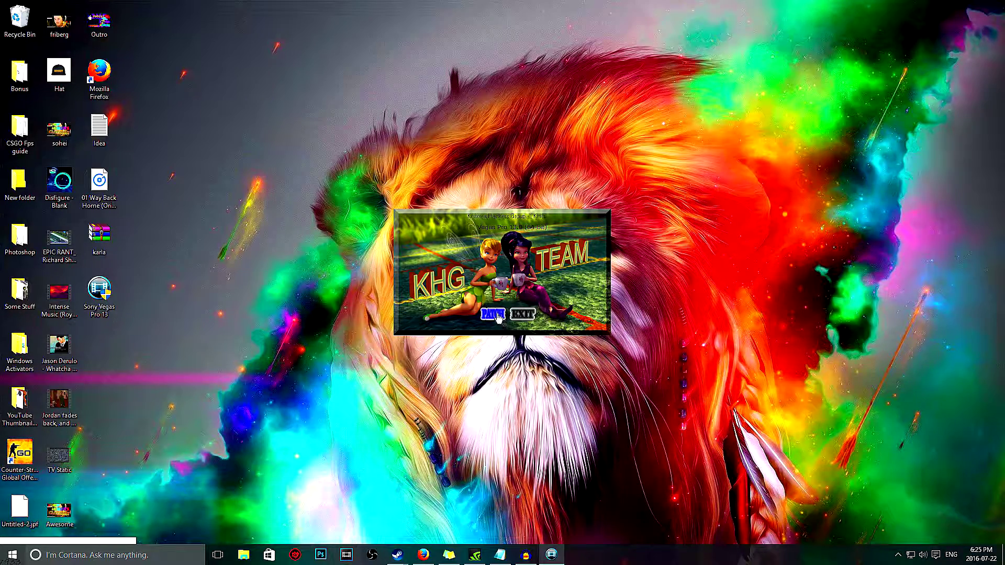
pyautogui.click(523, 315)
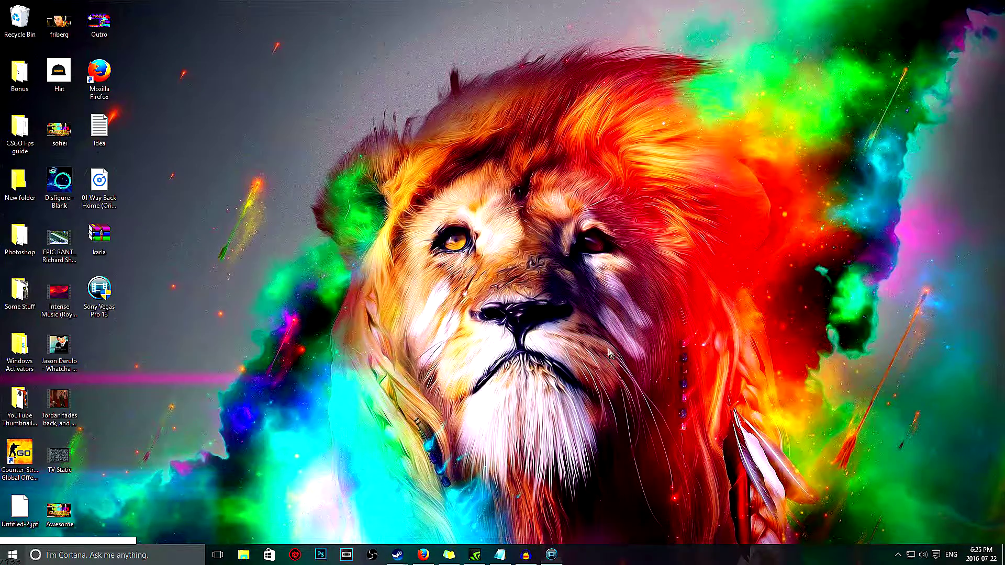
pyautogui.doubleClick(110, 318)
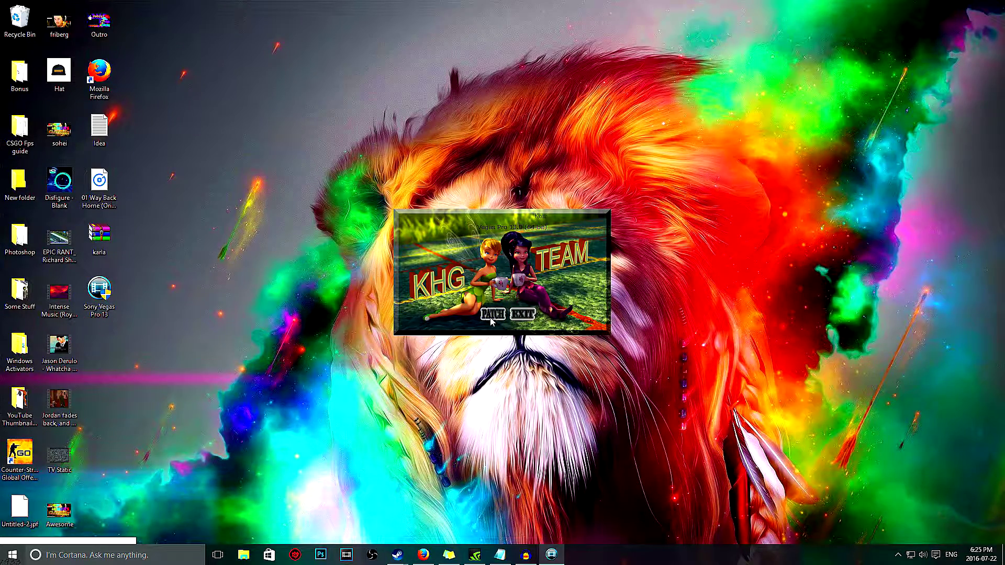
pyautogui.click(522, 314)
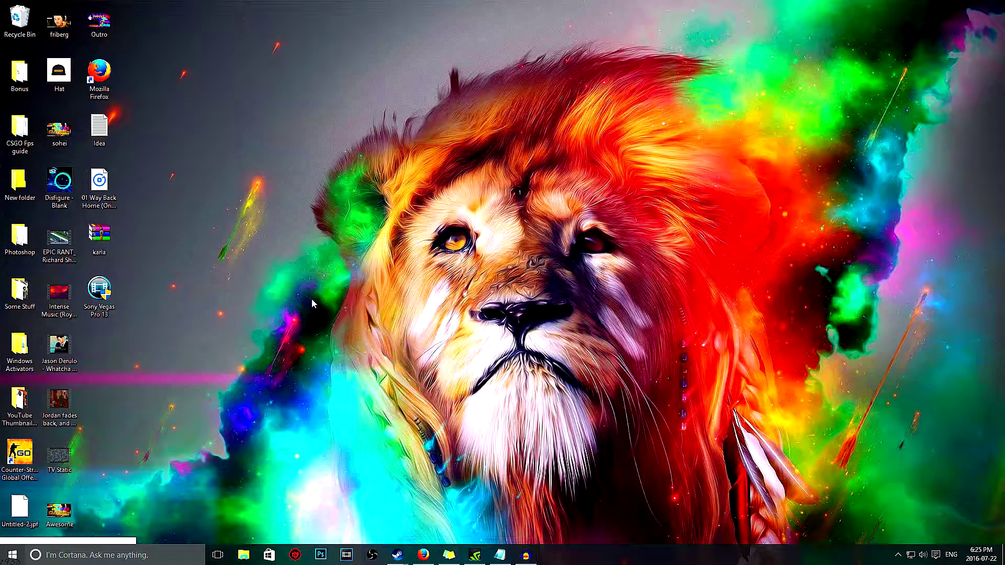
pyautogui.click(90, 306)
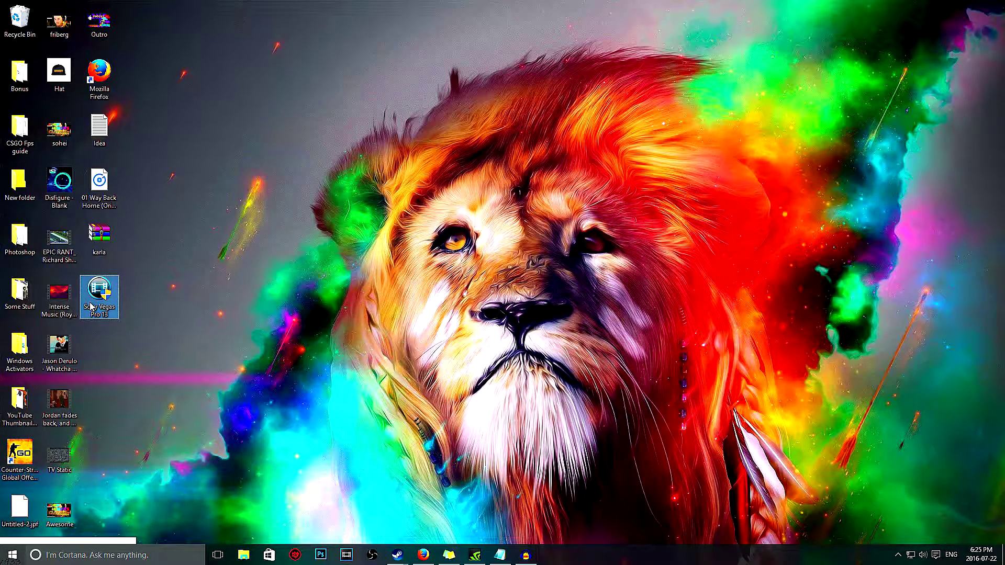
# Delete the patcher copy, drop the Intense Music file on the timeline, and match project settings
pyautogui.press('Delete')
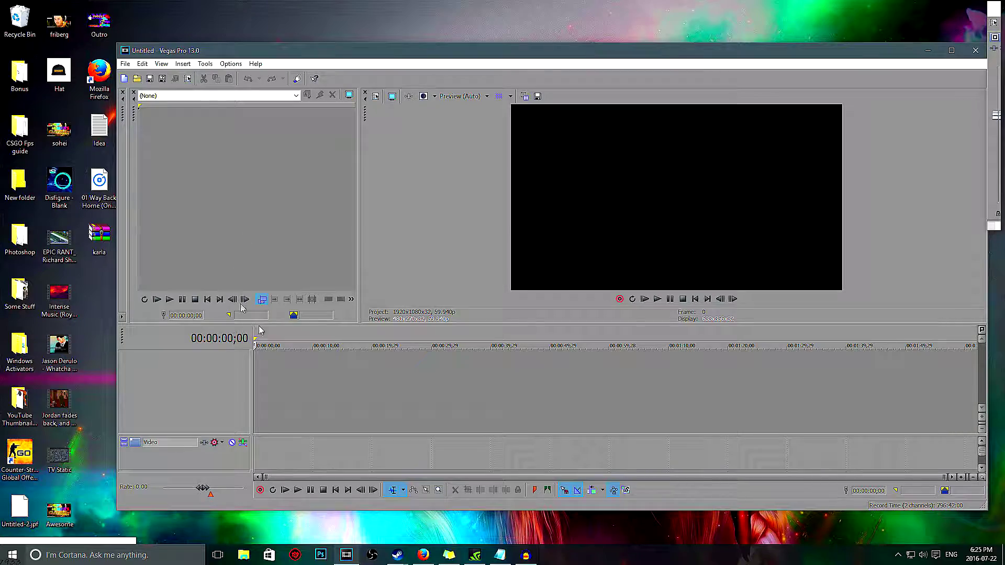
pyautogui.moveTo(248, 380); pyautogui.dragTo(286, 385)
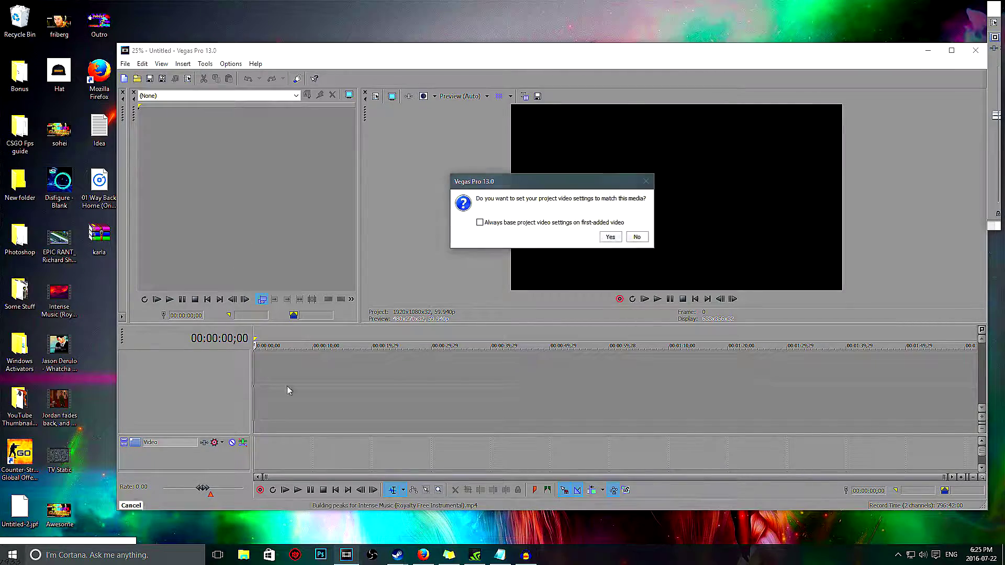
pyautogui.click(609, 236)
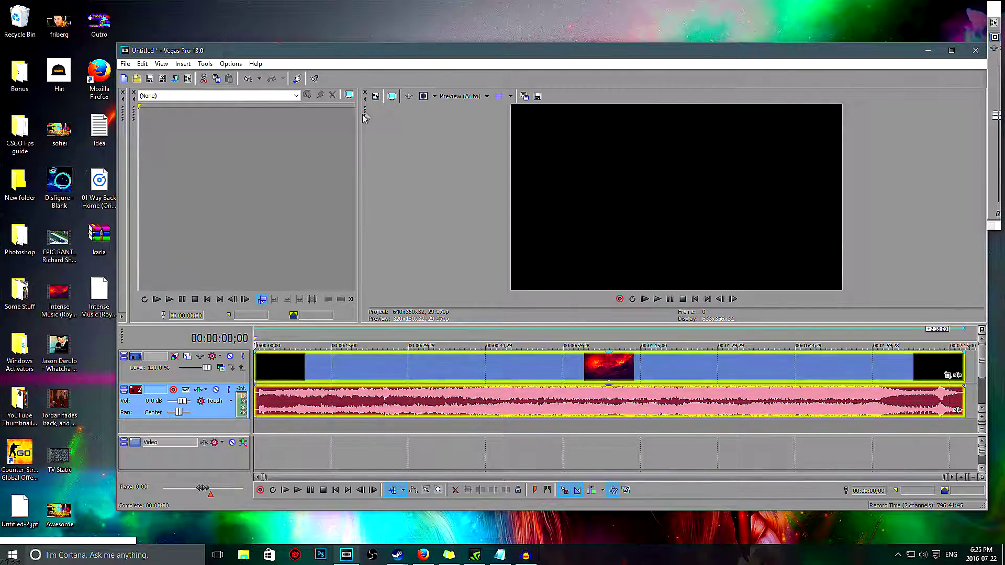
# Apply the 1920 x 1080, 59.940 fps template in Project Properties as the default for new projects
pyautogui.click(376, 96)
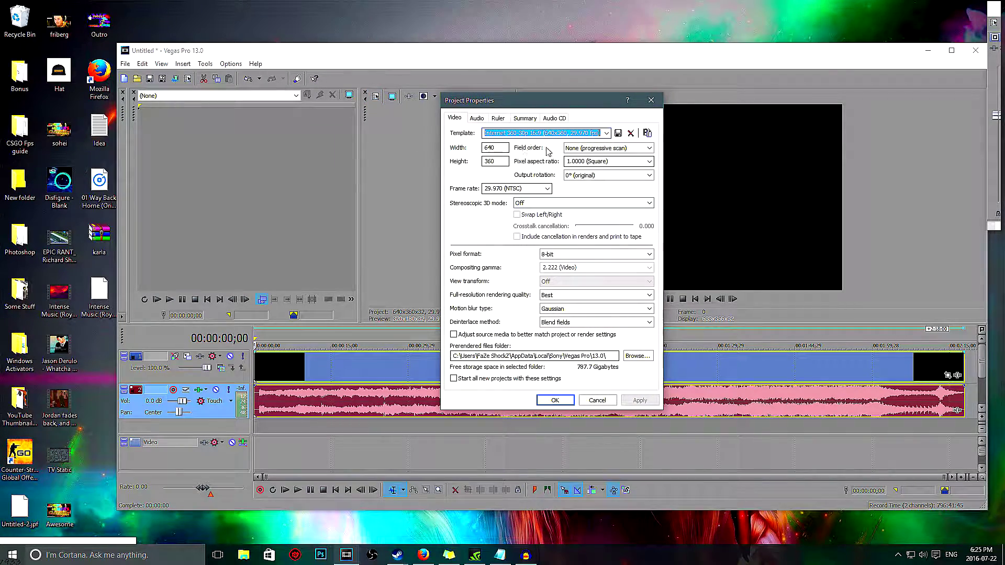
pyautogui.click(606, 133)
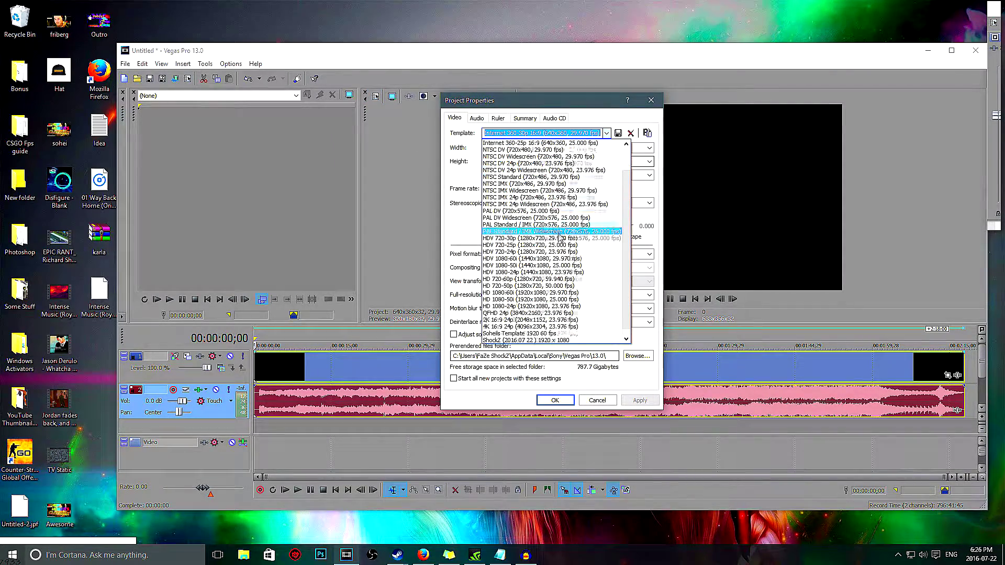
pyautogui.click(534, 343)
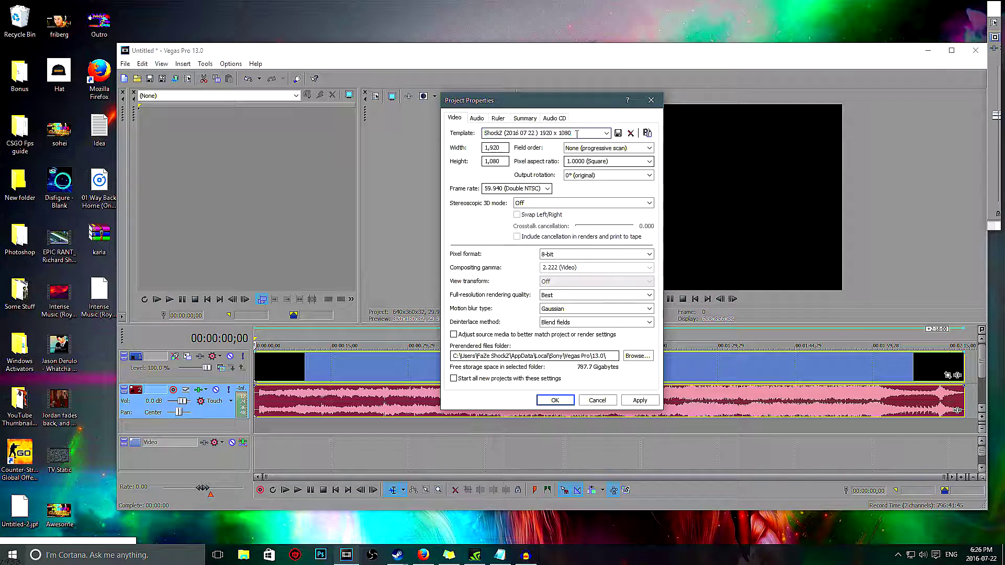
pyautogui.click(522, 380)
pyautogui.click(639, 400)
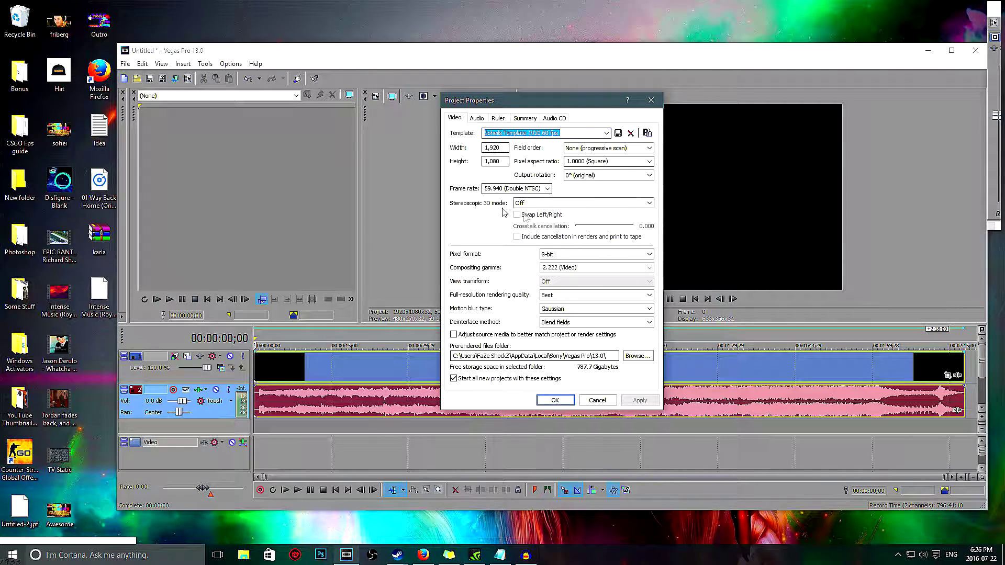
pyautogui.click(556, 401)
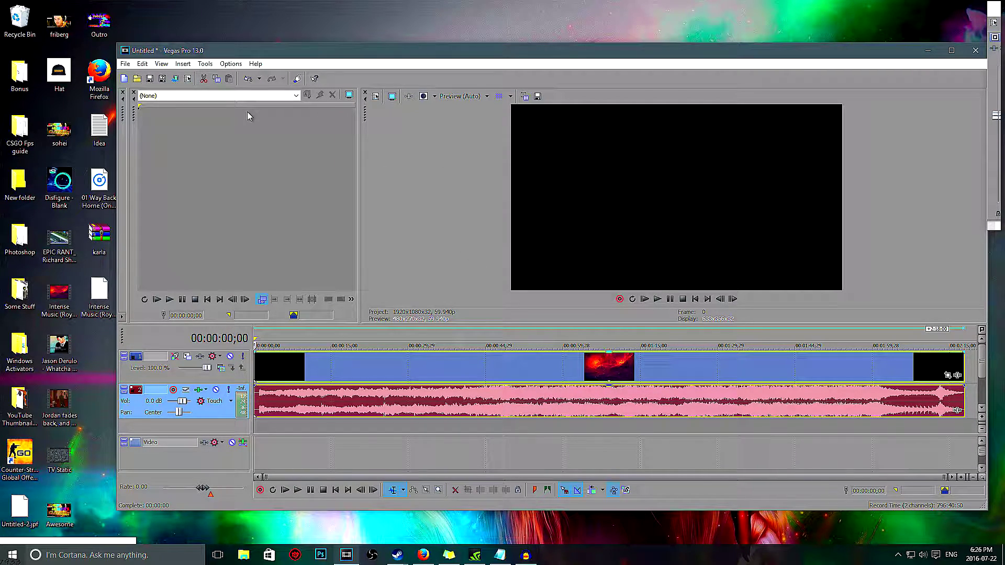